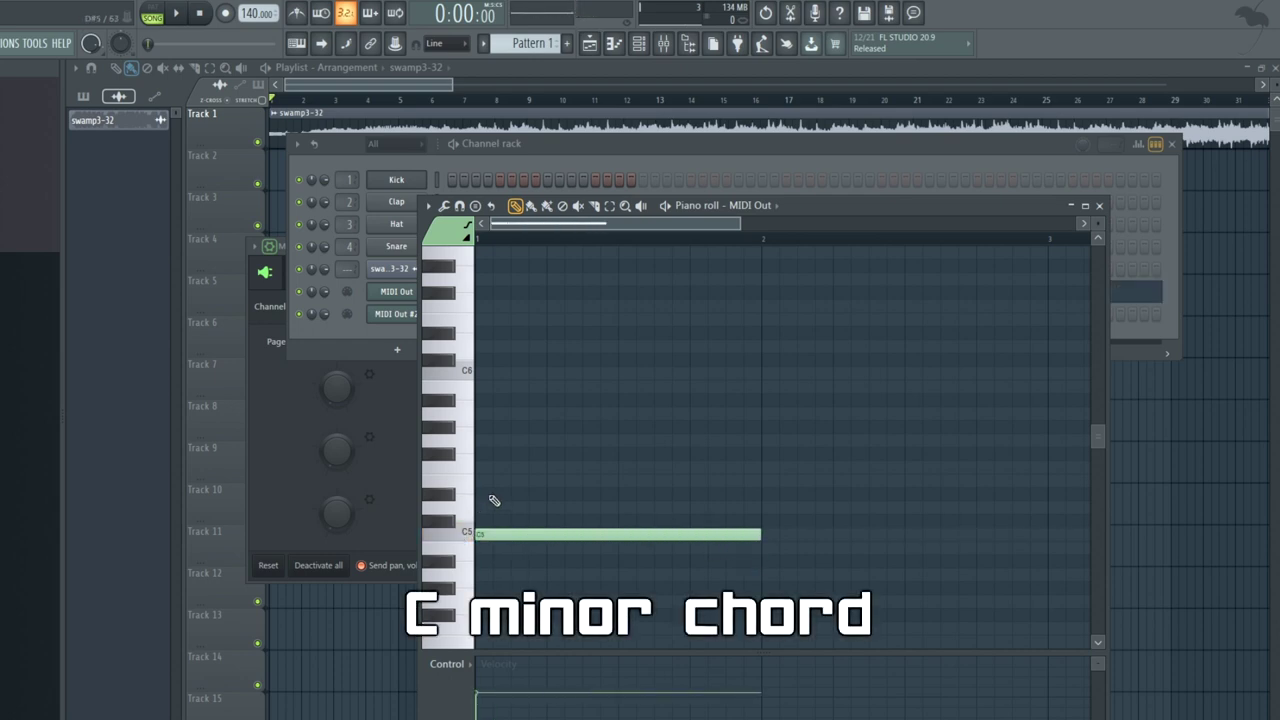
Step: Trim about one bar off the start of the last Pattern 2 clip and replay the arrangement from around bar 136
{"action": "left_click", "coordinate": [356, 86]}
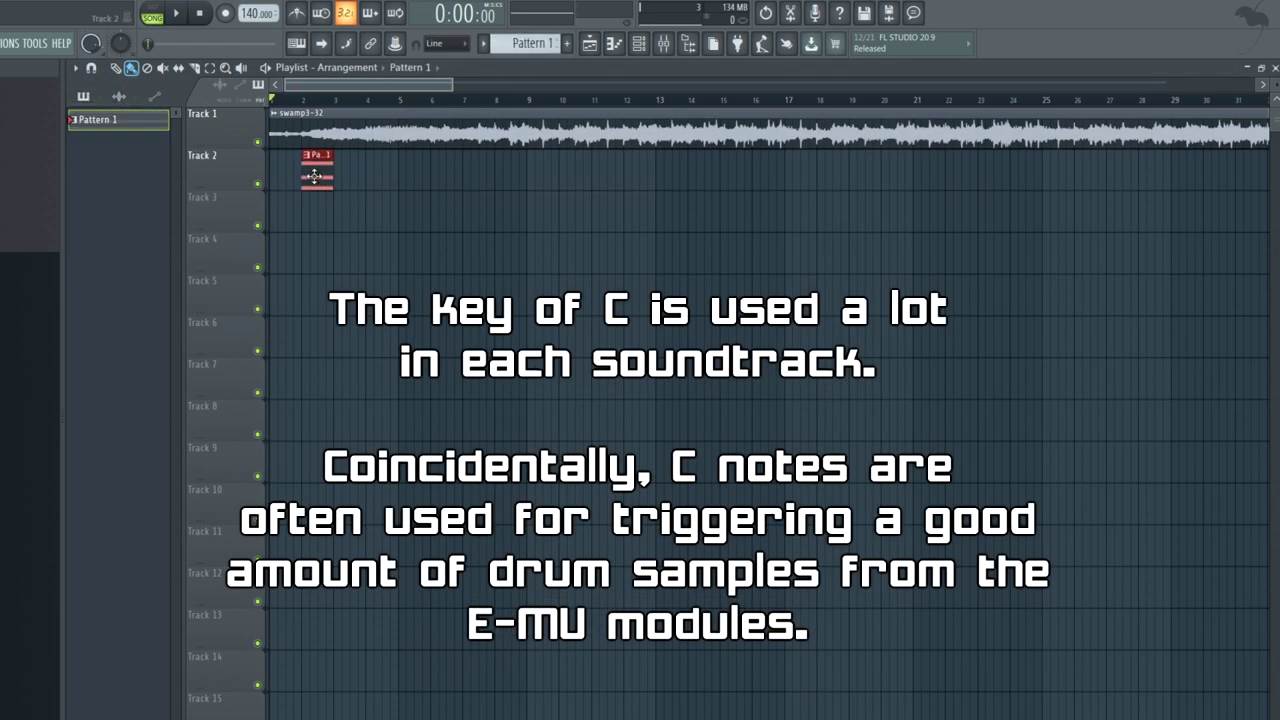
{"action": "key", "text": "space"}
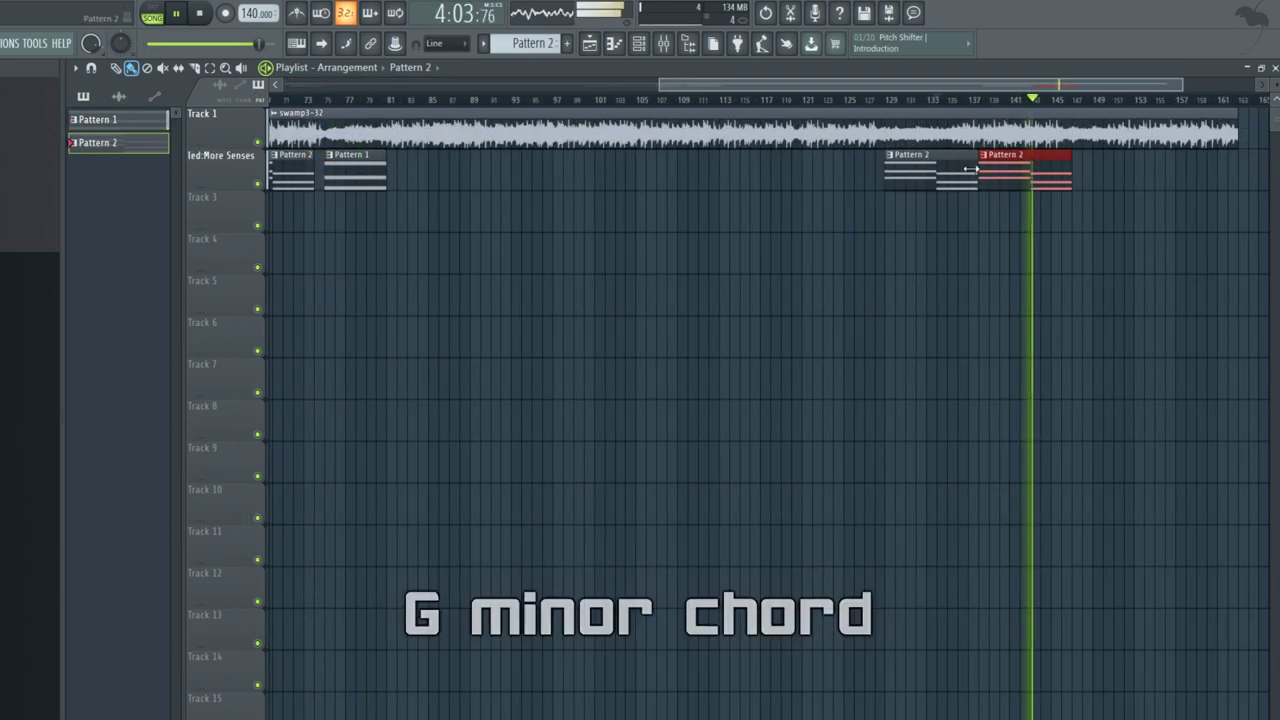
{"action": "left_click_drag", "start_coordinate": [968, 170], "coordinate": [988, 178]}
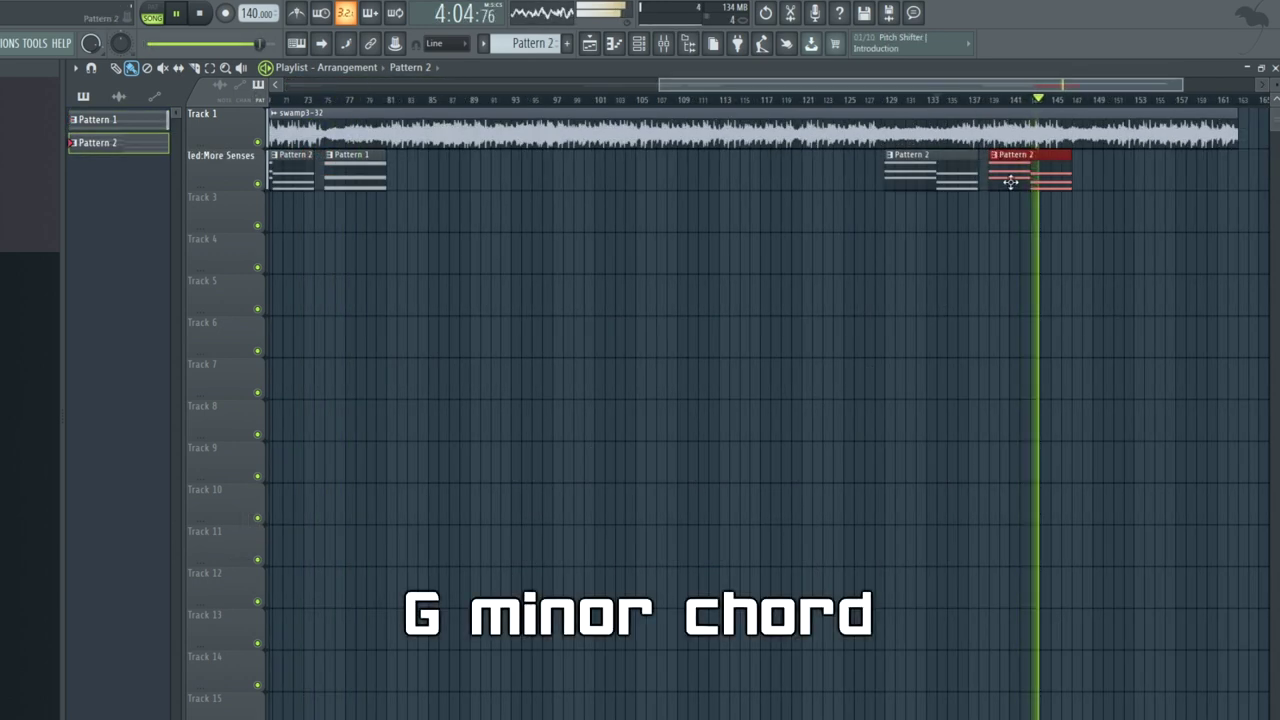
{"action": "left_click", "coordinate": [960, 104]}
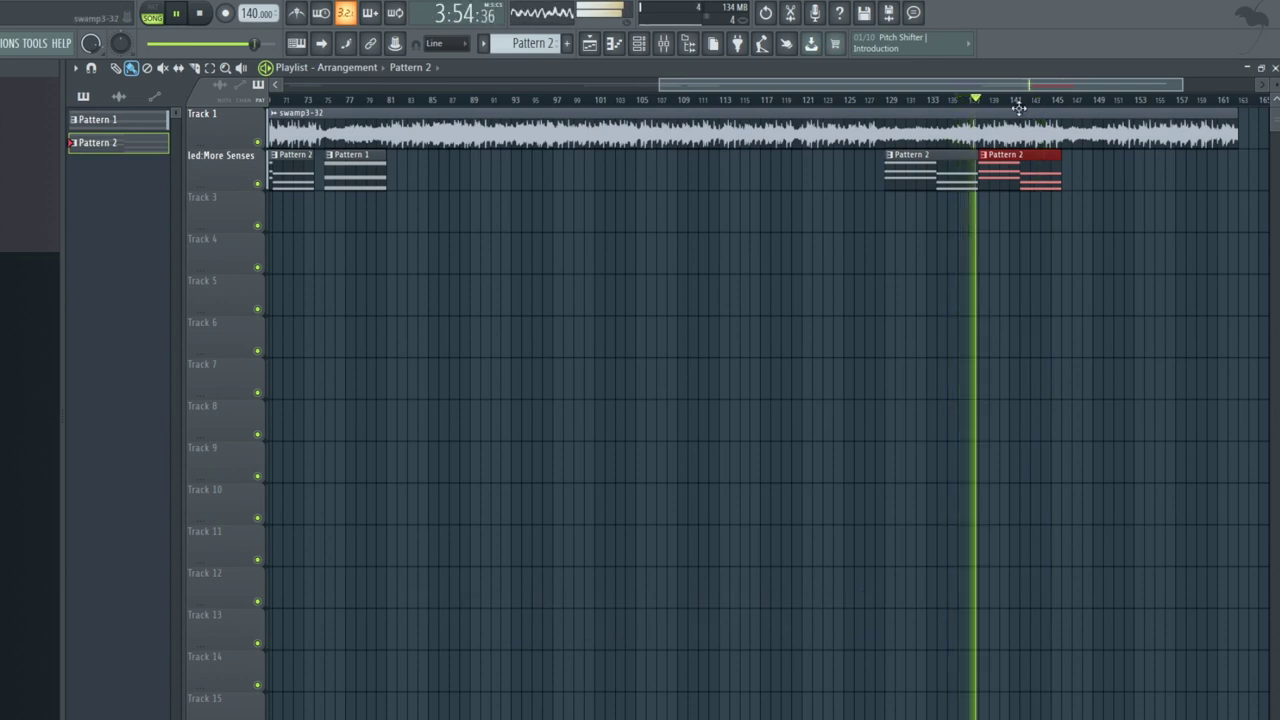
Step: Start the vox:Bliss melody with one-bar notes G6, G7 and C7 in bars 1 to 3
{"action": "key", "text": "F6"}
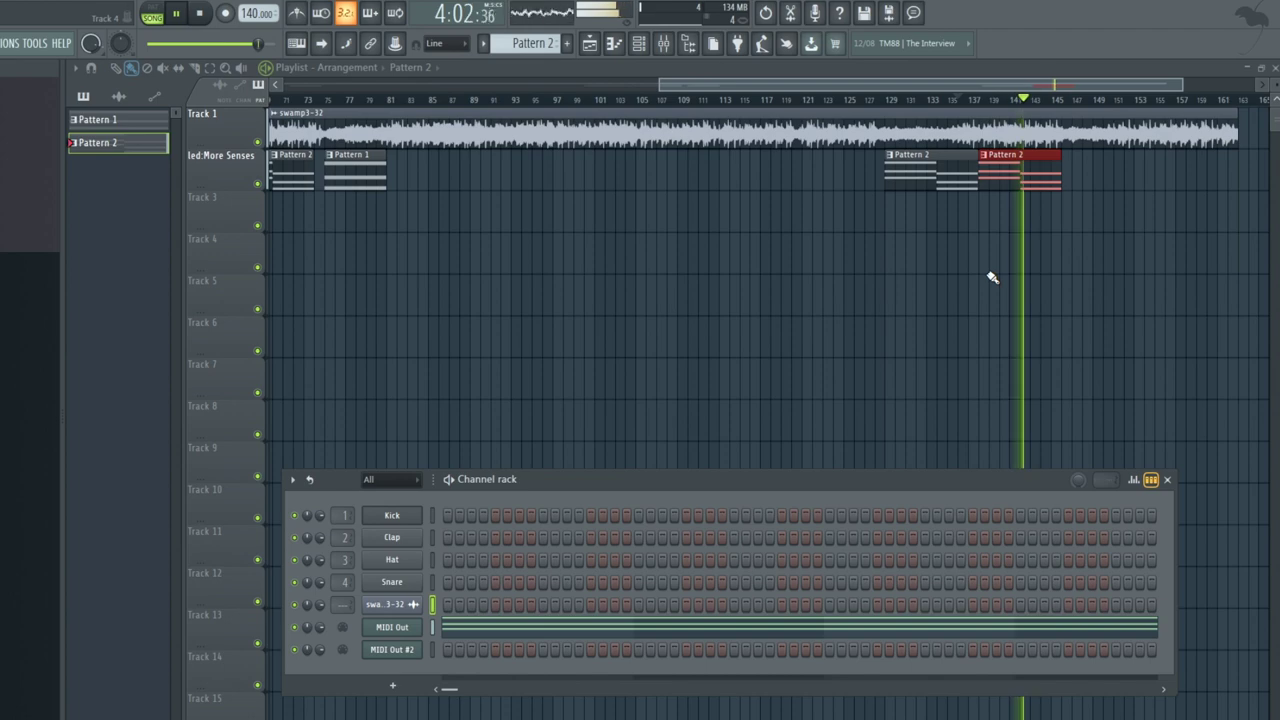
{"action": "key", "text": "F6"}
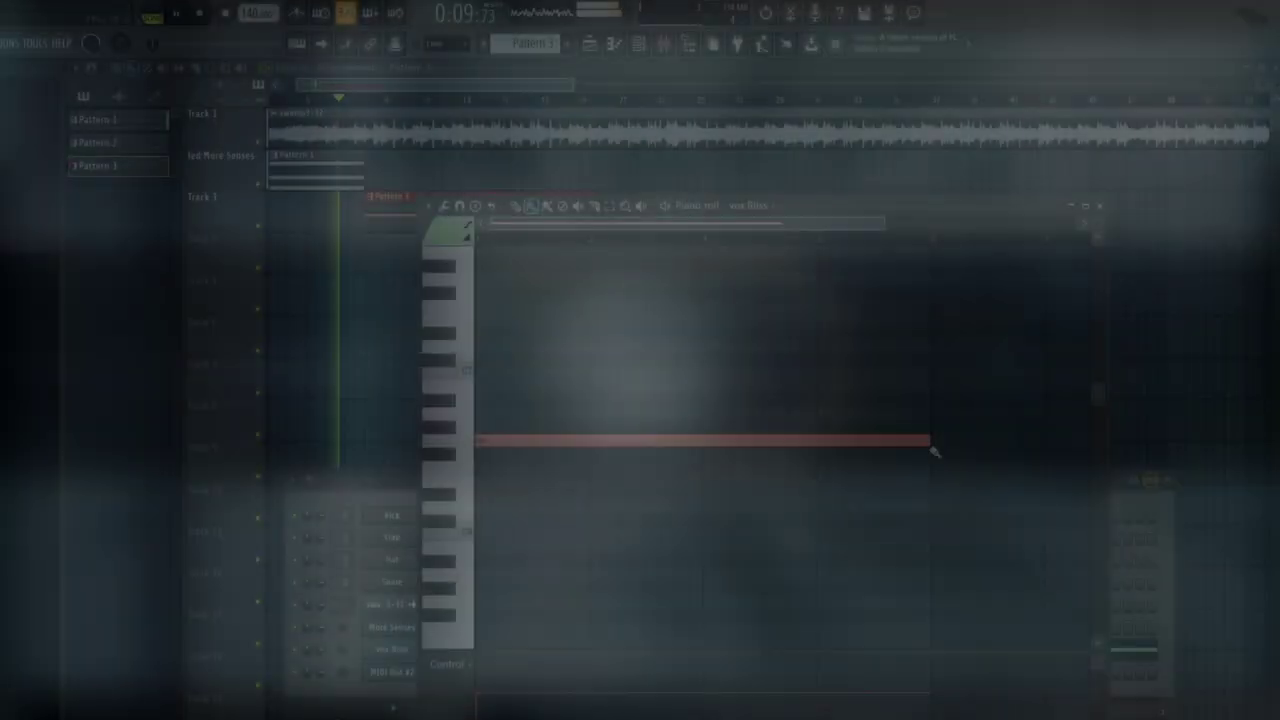
{"action": "left_click_drag", "start_coordinate": [927, 438], "coordinate": [740, 450]}
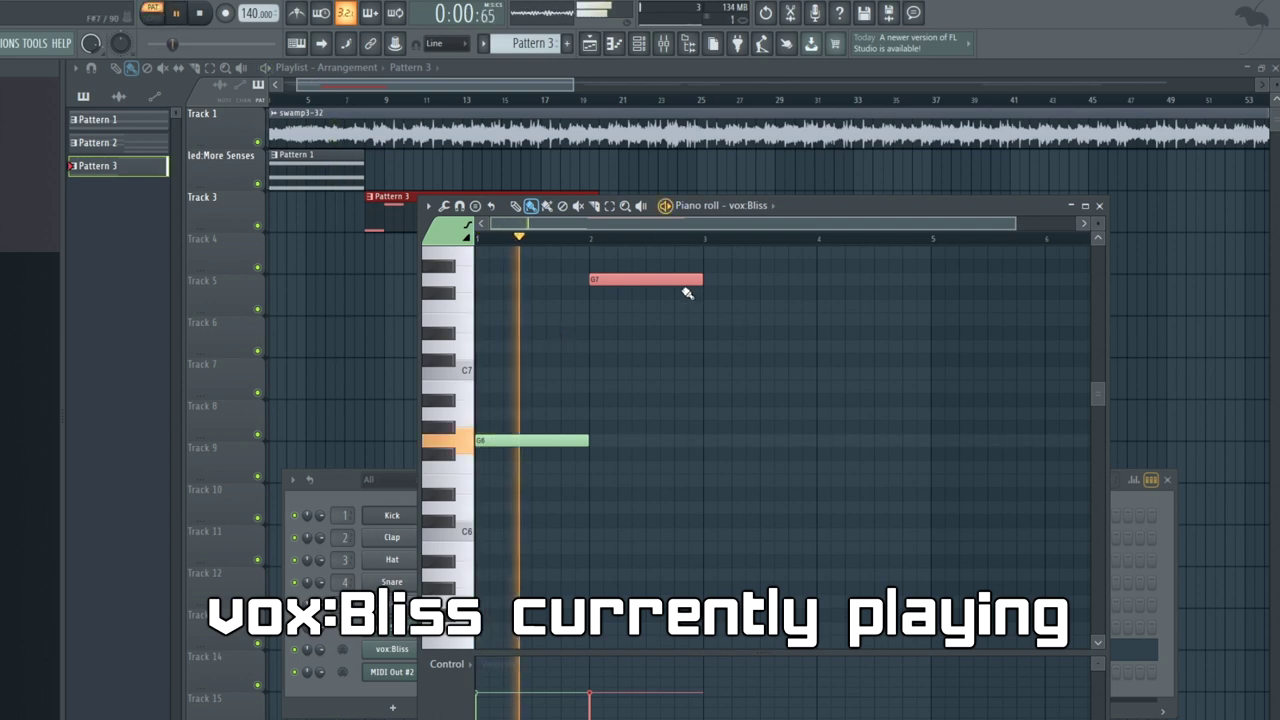
{"action": "left_click", "coordinate": [718, 372]}
{"action": "key", "text": "space"}
{"action": "left_click", "coordinate": [440, 400]}
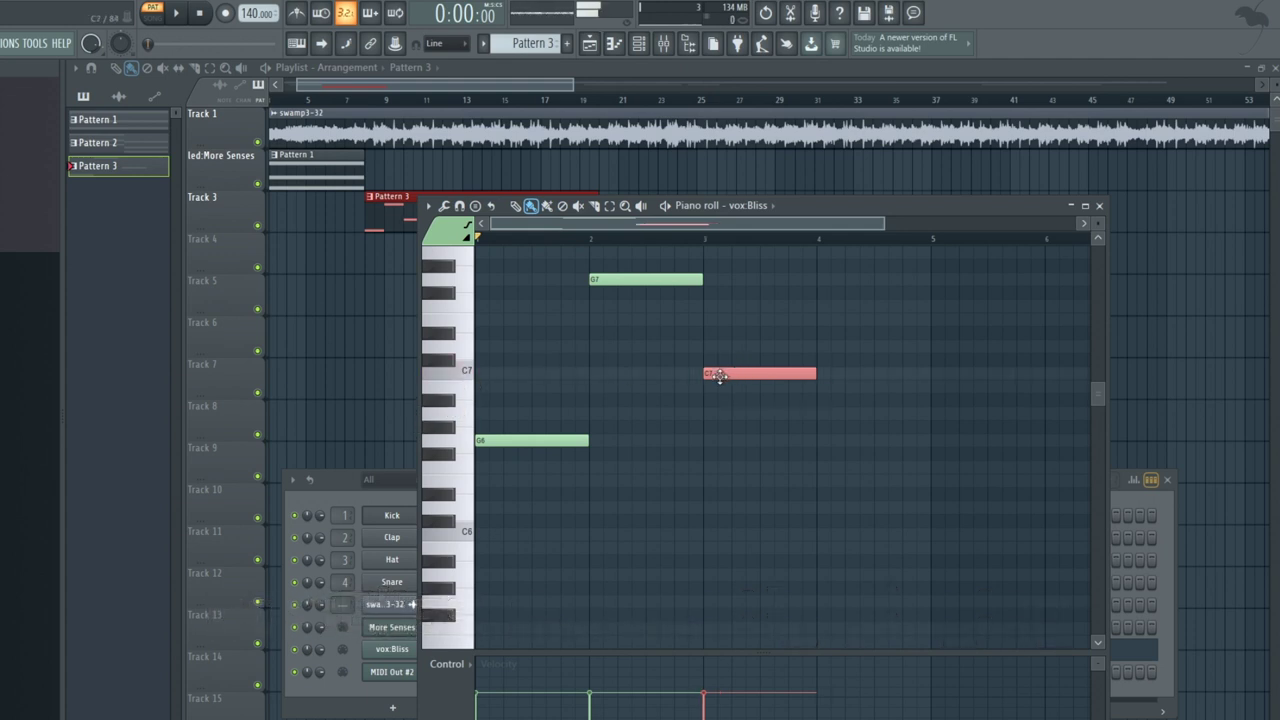
Step: Continue the vox:Bliss melody with one-bar notes D7, G6, A#6, A6 and A#6 in bars 4 to 8
{"action": "left_click", "coordinate": [936, 444]}
{"action": "left_click_drag", "start_coordinate": [884, 223], "coordinate": [996, 239]}
{"action": "left_click", "coordinate": [834, 400]}
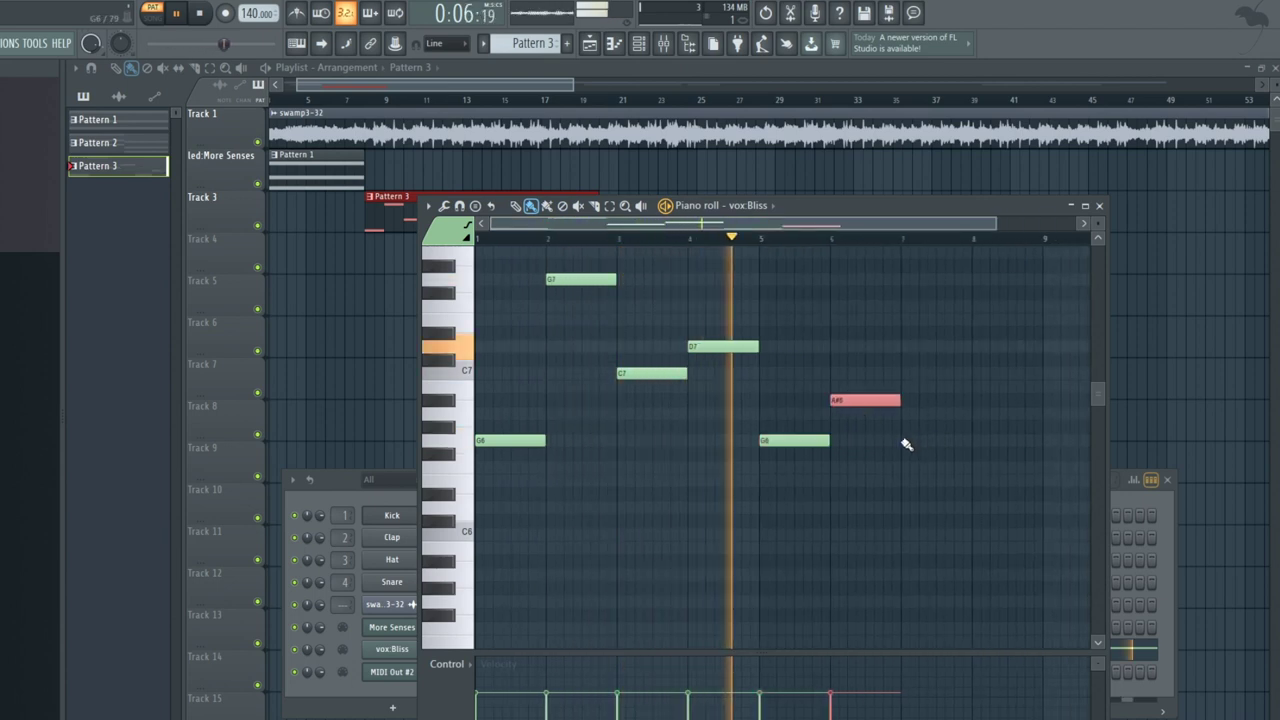
{"action": "left_click", "coordinate": [908, 416]}
{"action": "left_click", "coordinate": [978, 402]}
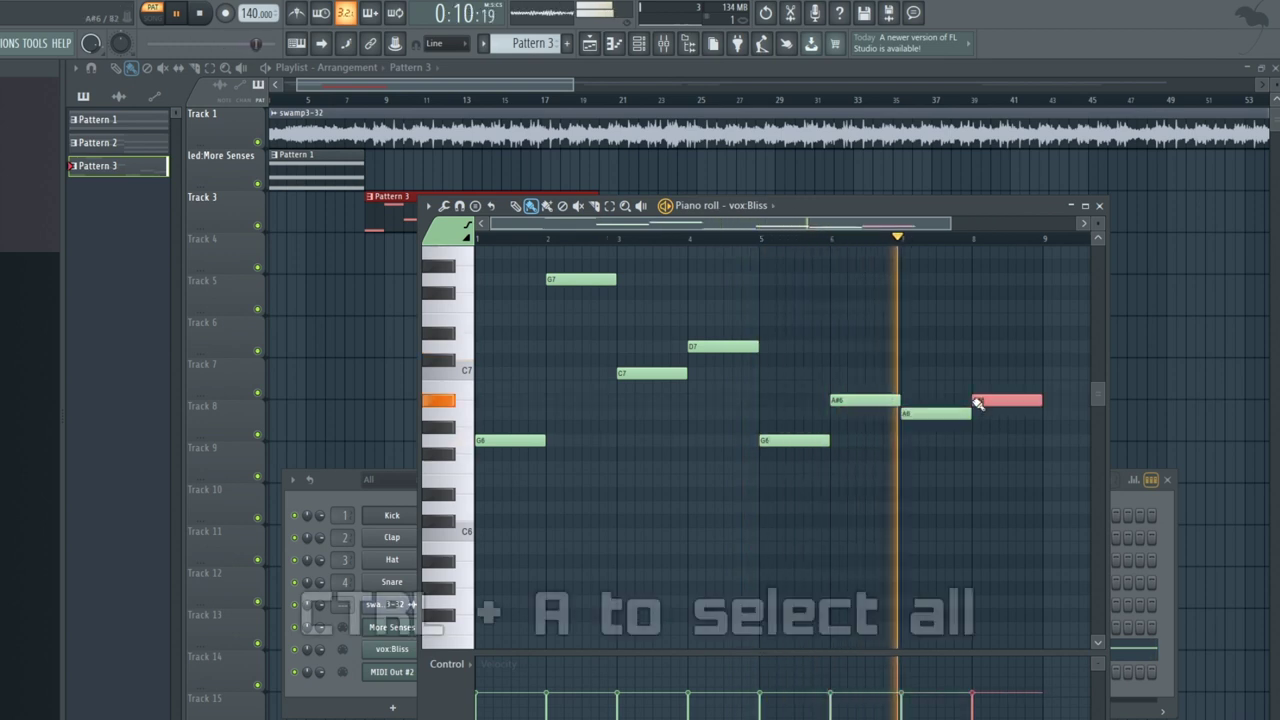
{"action": "scroll", "coordinate": [949, 271], "scroll_direction": "down", "scroll_amount": 2}
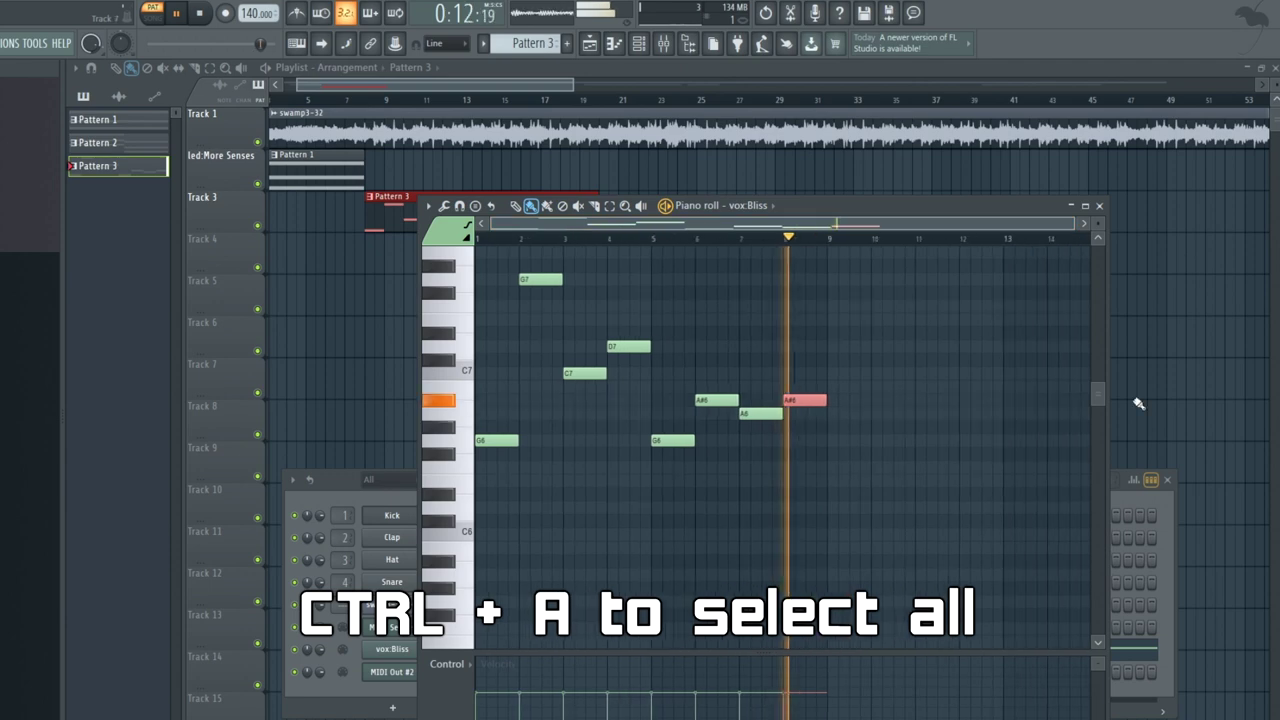
Step: Duplicate the whole eight-bar melody into bars 9 to 16 and lower the copy's last note to G6
{"action": "key", "text": "ctrl+a"}
{"action": "key", "text": "ctrl+b"}
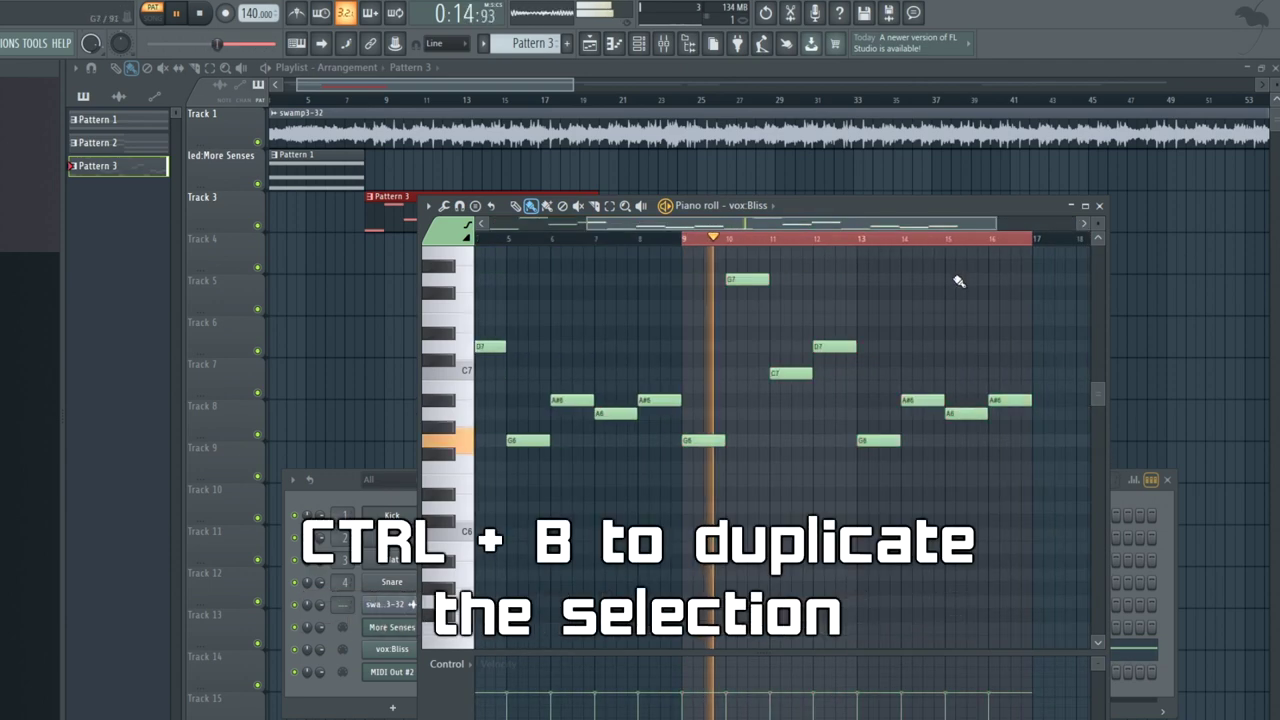
{"action": "left_click_drag", "start_coordinate": [900, 403], "coordinate": [903, 443]}
{"action": "left_click", "coordinate": [609, 205]}
{"action": "left_click", "coordinate": [624, 248]}
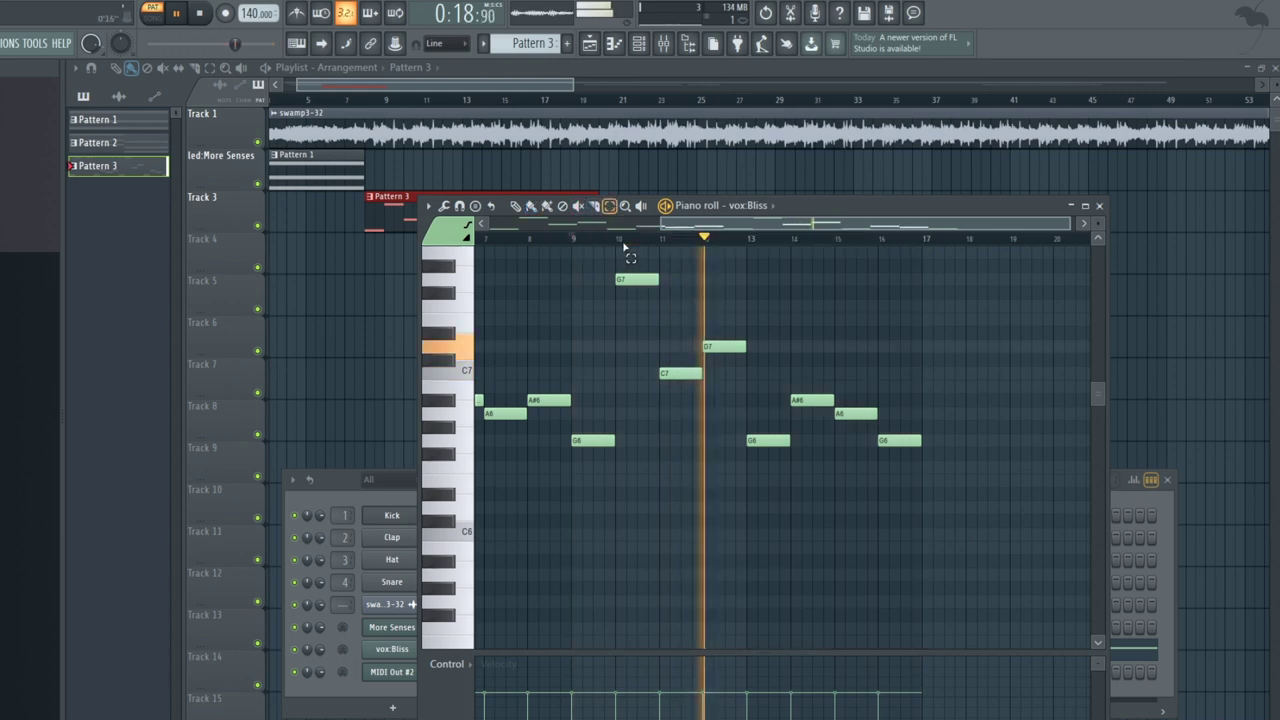
{"action": "left_click_drag", "start_coordinate": [660, 227], "coordinate": [480, 227]}
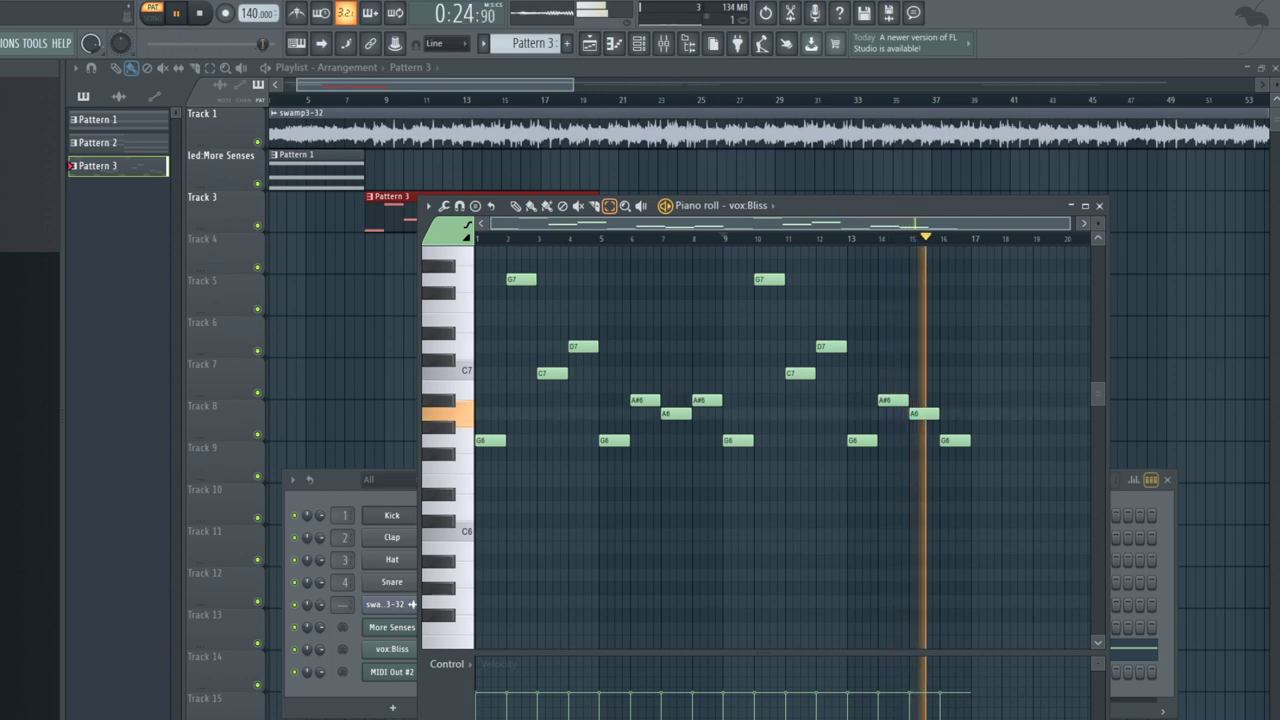
Step: Play the song from bar 8 and lengthen the Pattern 3 clip on the vox:Bliss track by about four bars
{"action": "left_click", "coordinate": [397, 92]}
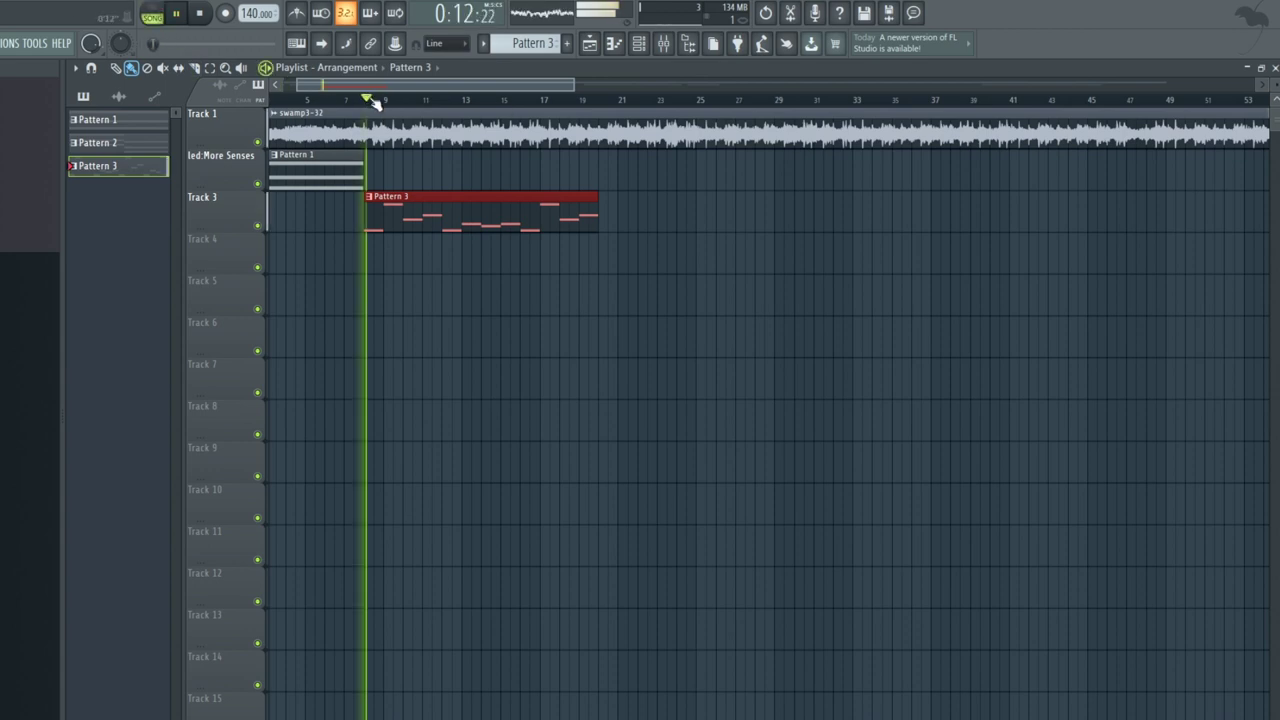
{"action": "key", "text": "F6"}
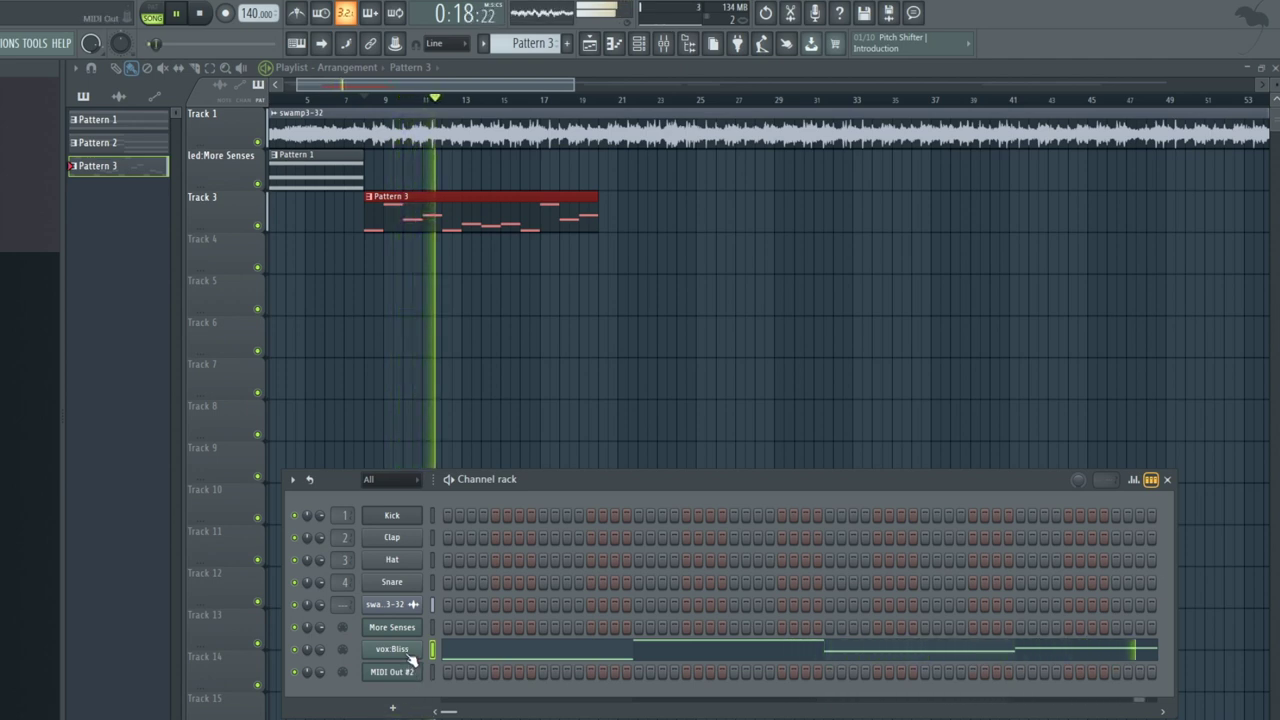
{"action": "key", "text": "F6"}
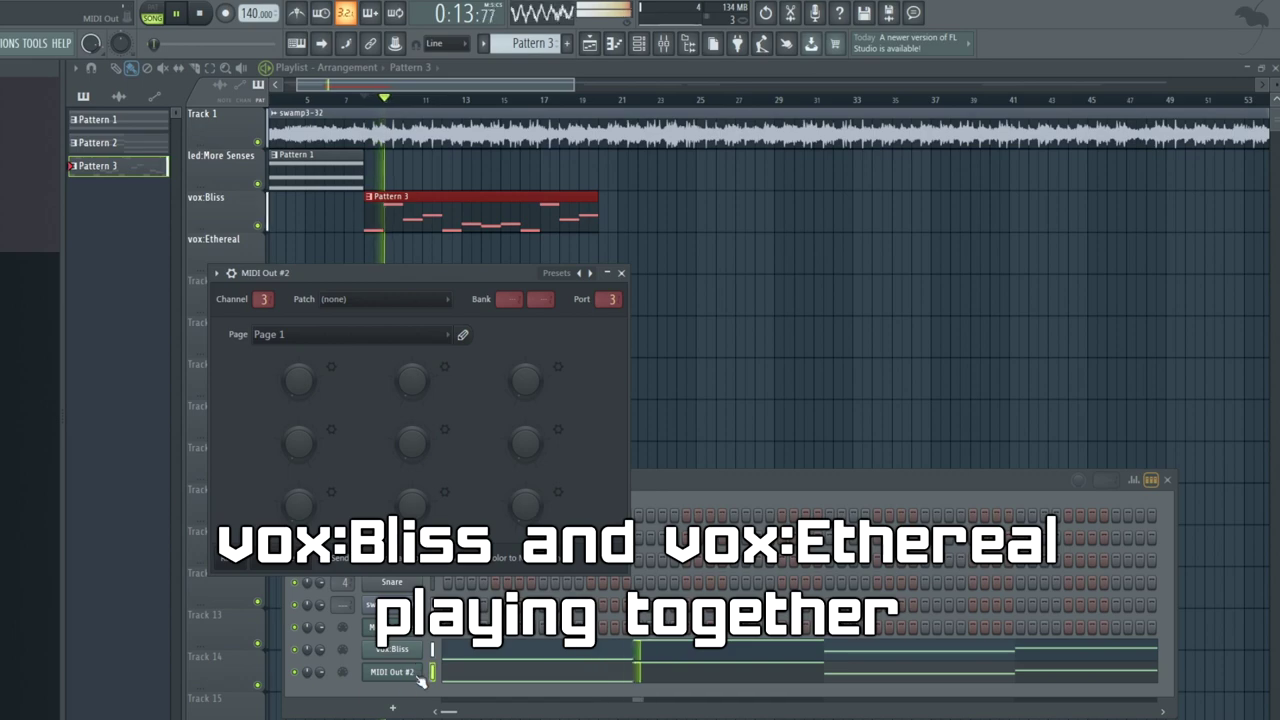
{"action": "key", "text": "F12"}
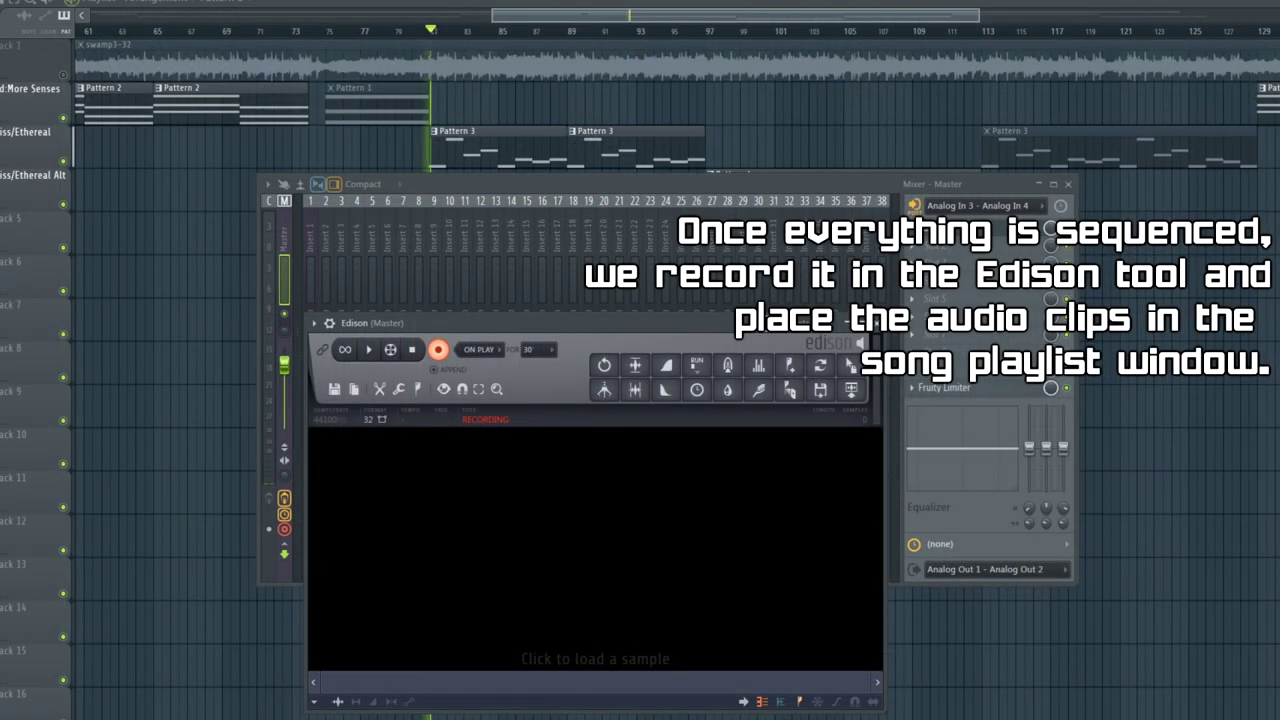
{"action": "key", "text": "space"}
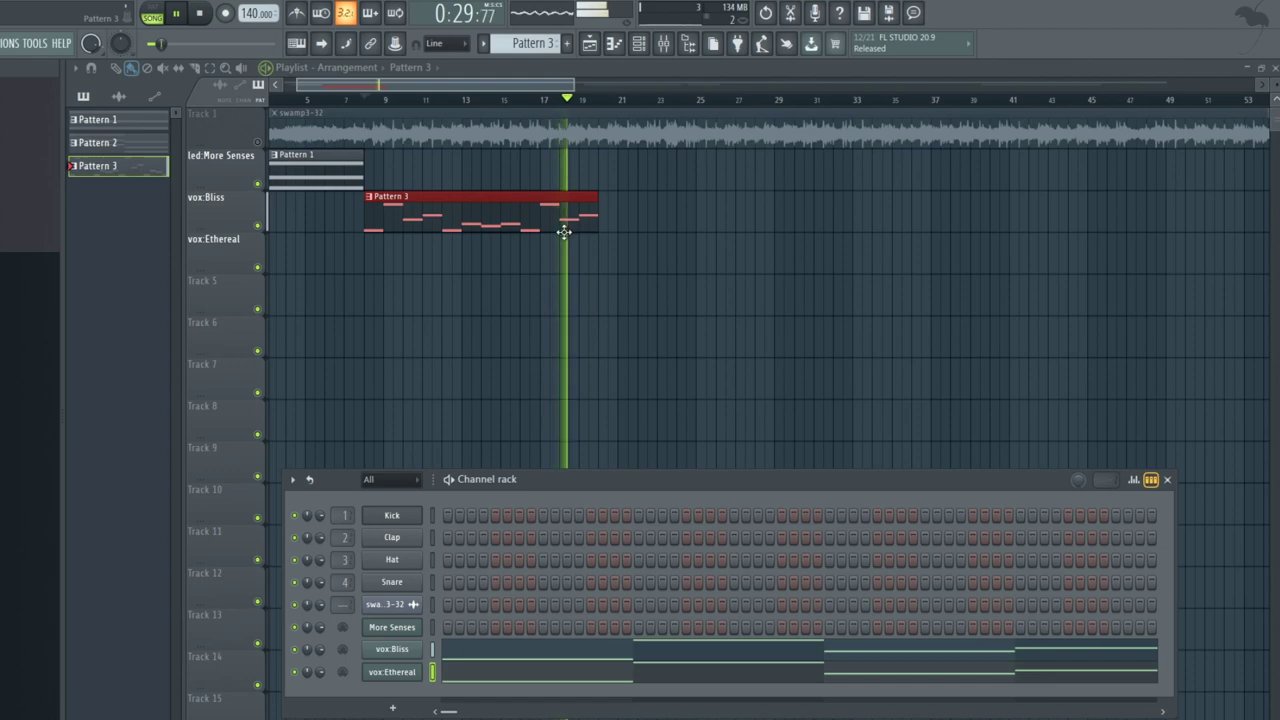
{"action": "left_click_drag", "start_coordinate": [596, 220], "coordinate": [678, 242]}
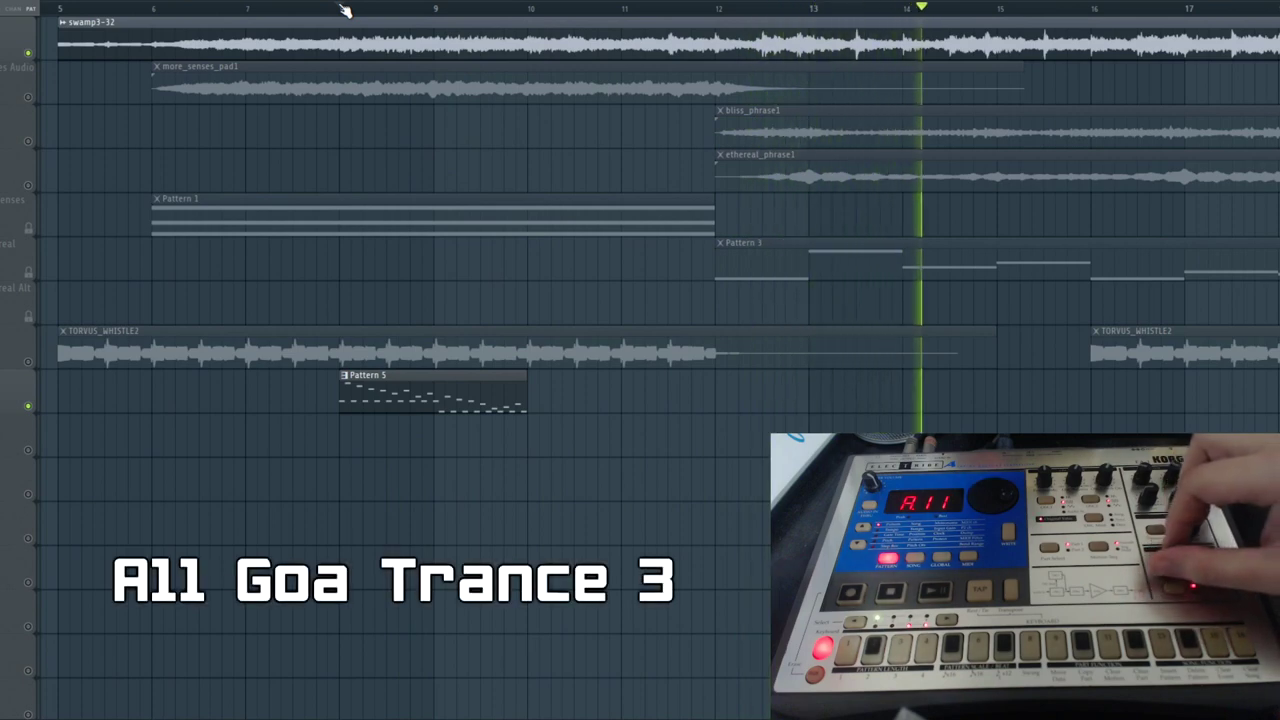
Step: Audition Pattern 5 with the A11 Goa Trance 3 sound and record its playback into Edison on Insert 1
{"action": "key", "text": "space"}
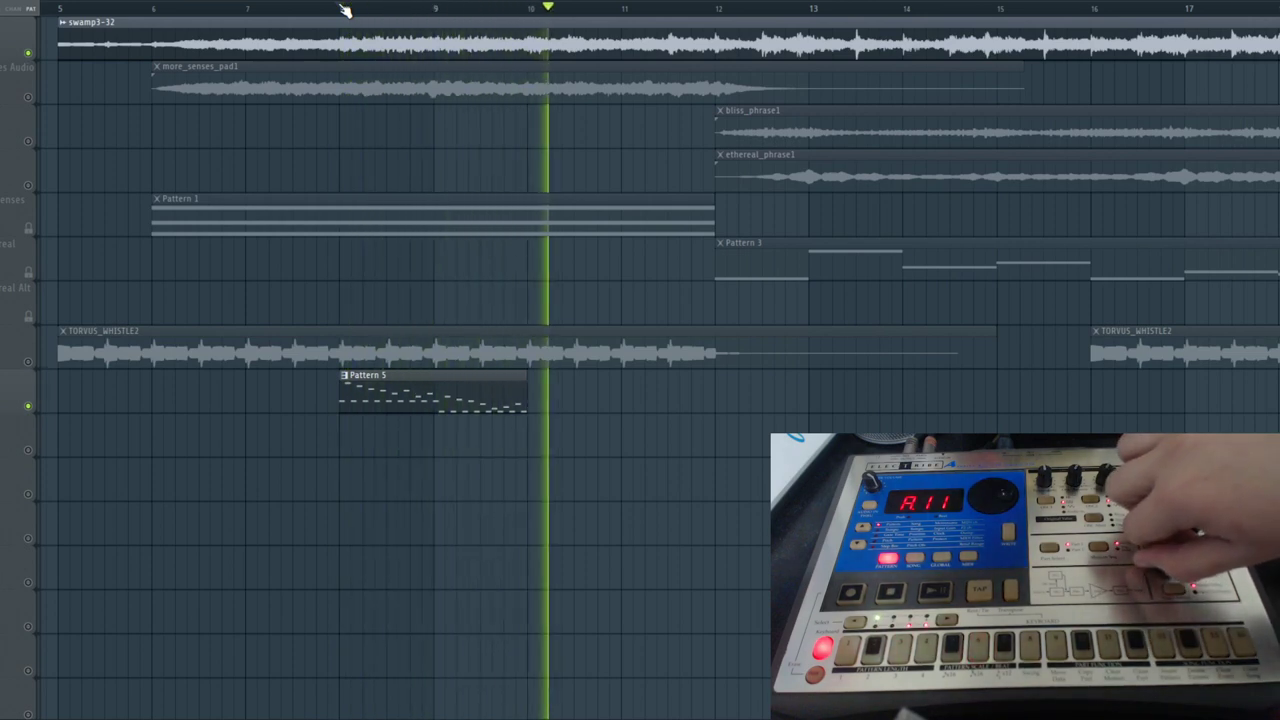
{"action": "key", "text": "space"}
{"action": "key", "text": "space"}
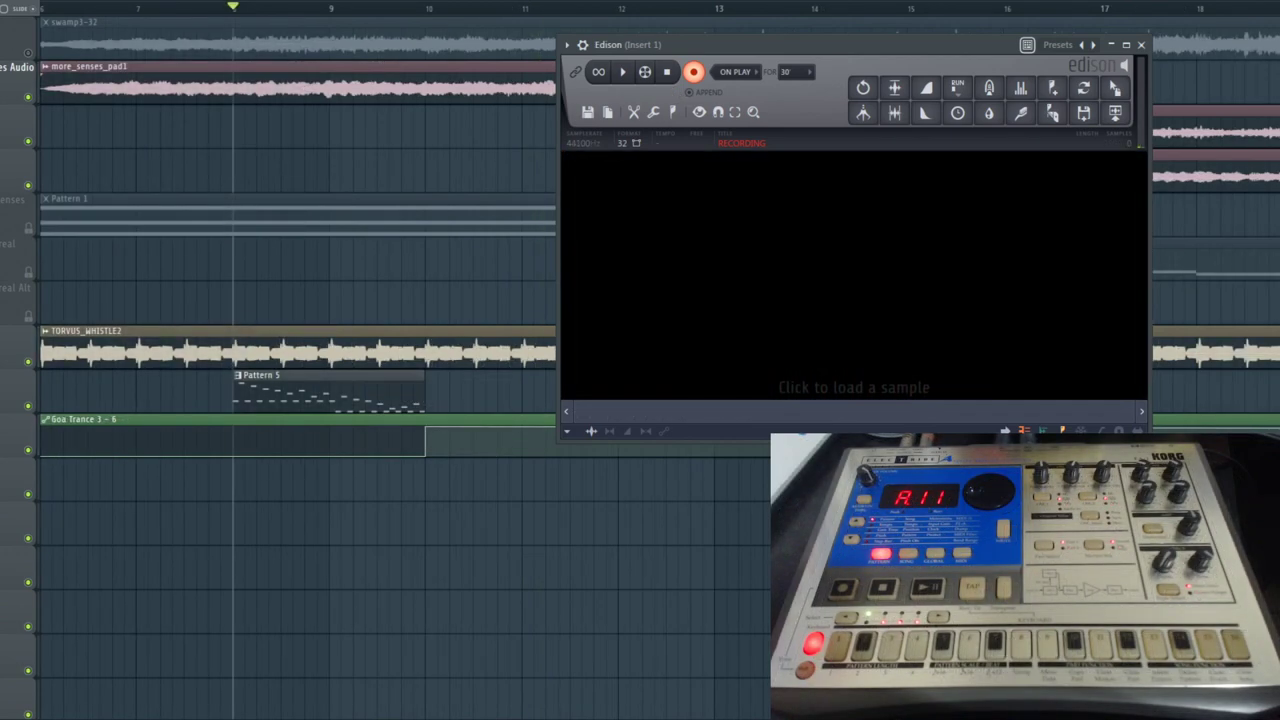
{"action": "key", "text": "space"}
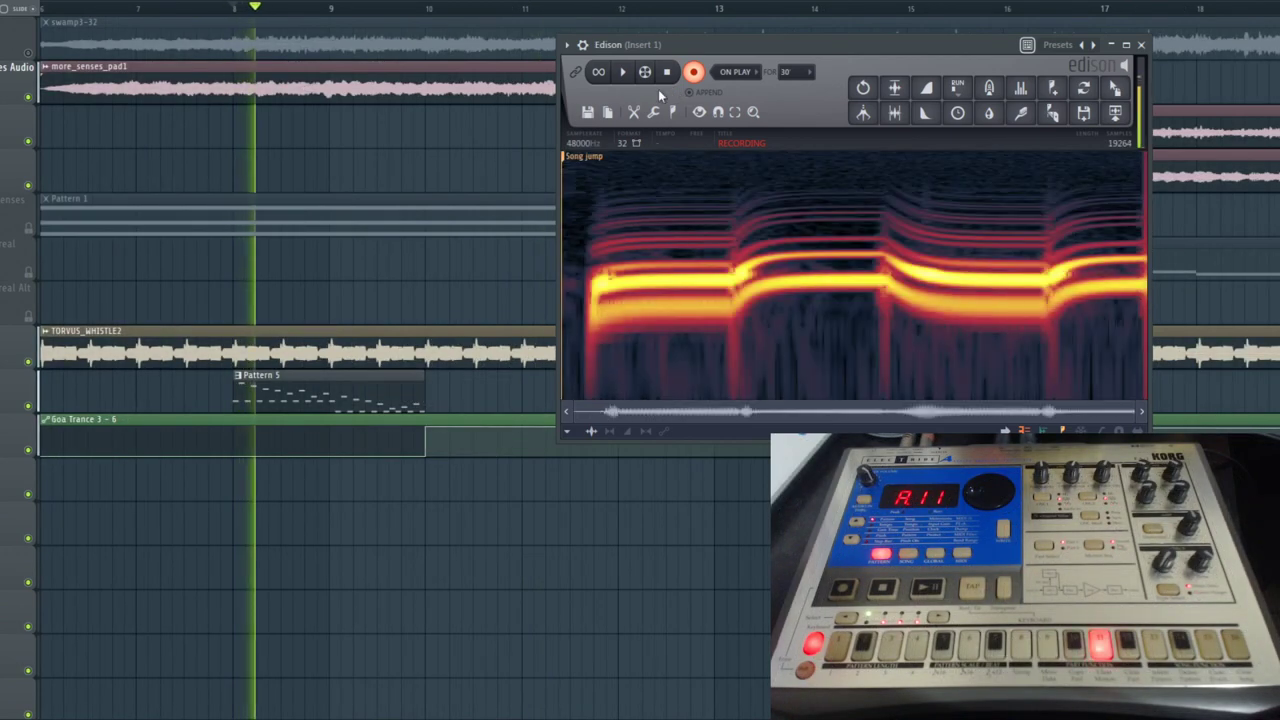